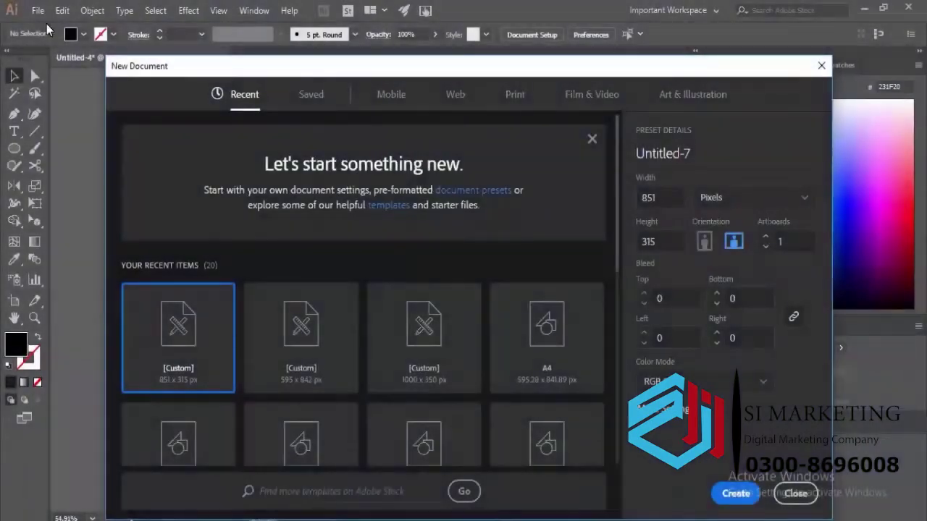
# Show the Web presets in the New Document dialog, with Common 1366 × 768 px selected.
pyautogui.click(443, 95)
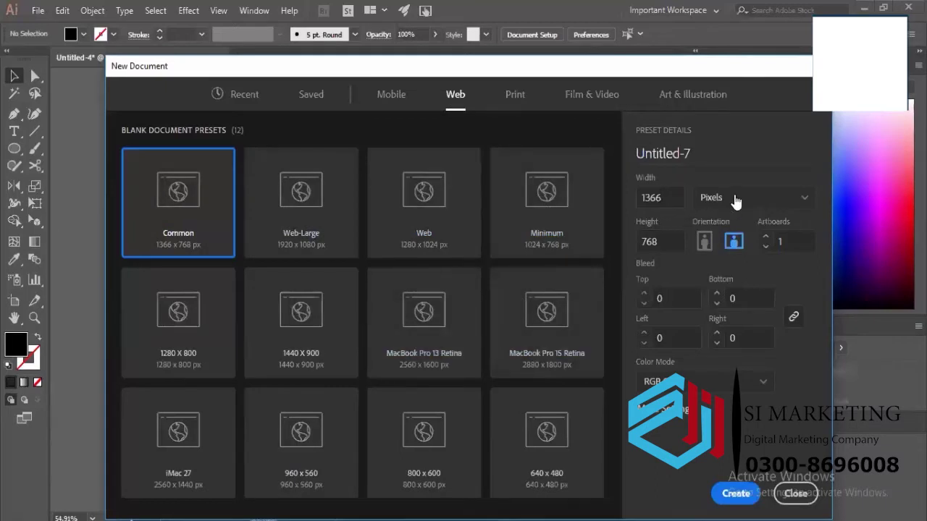
pyautogui.click(515, 94)
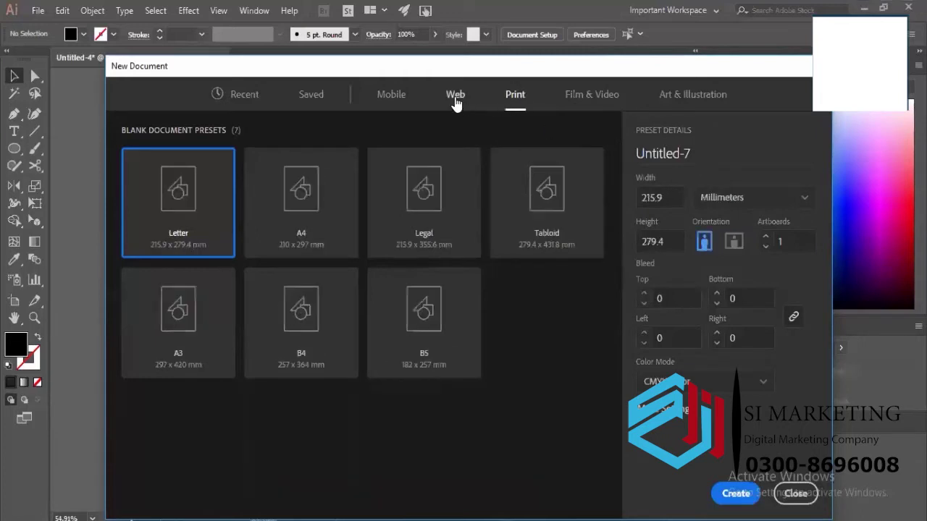
pyautogui.click(454, 96)
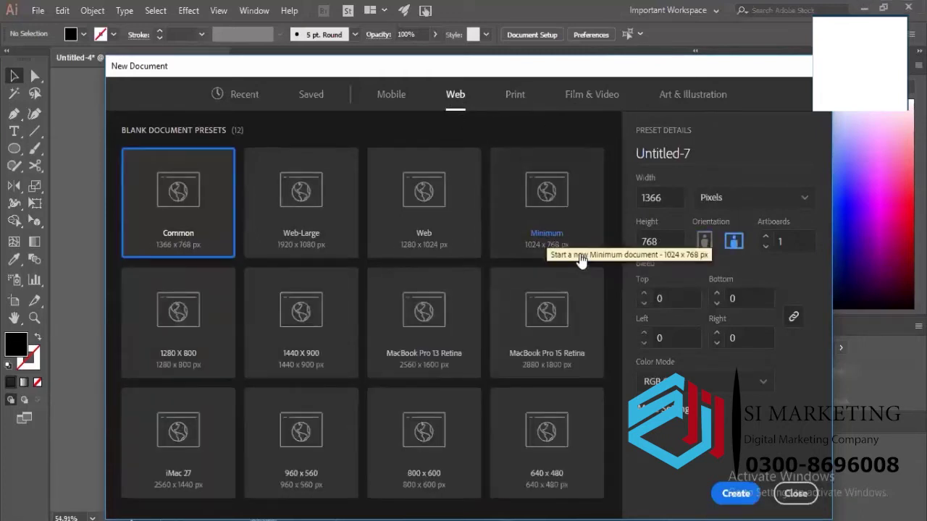
pyautogui.click(524, 94)
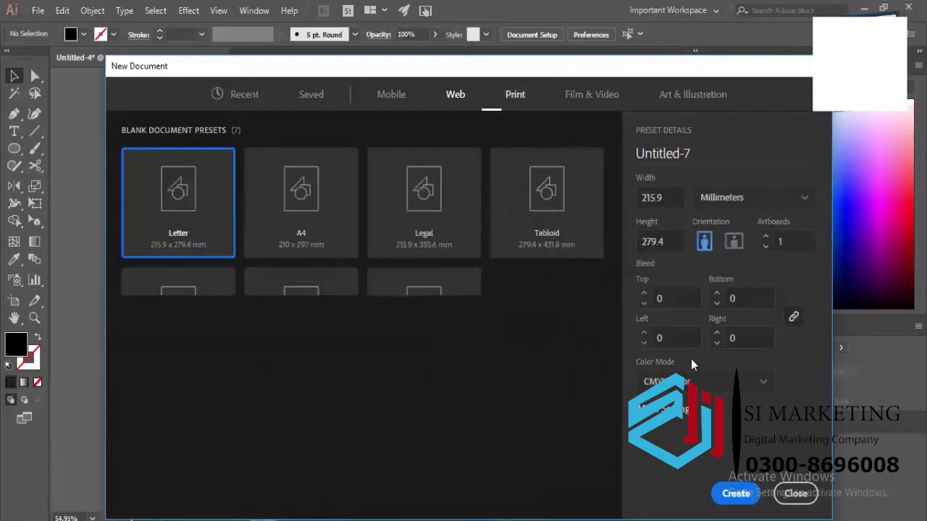
pyautogui.click(461, 97)
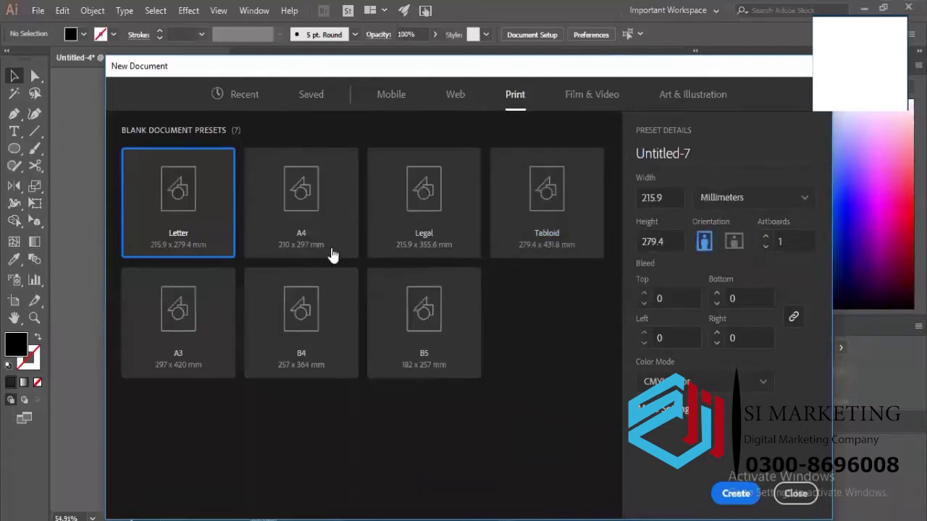
pyautogui.click(444, 103)
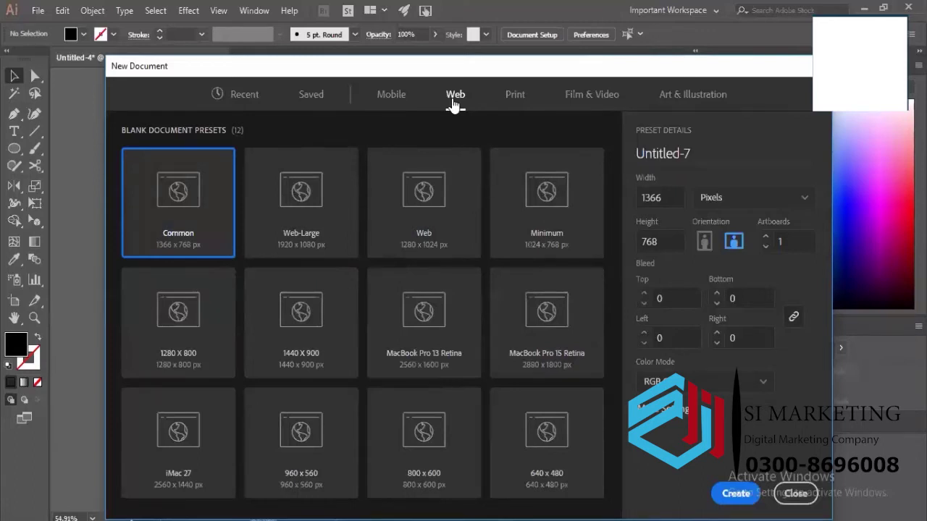
# Keep RGB as the colour mode and create the 1366 × 768 px Untitled-7 web document.
pyautogui.click(674, 384)
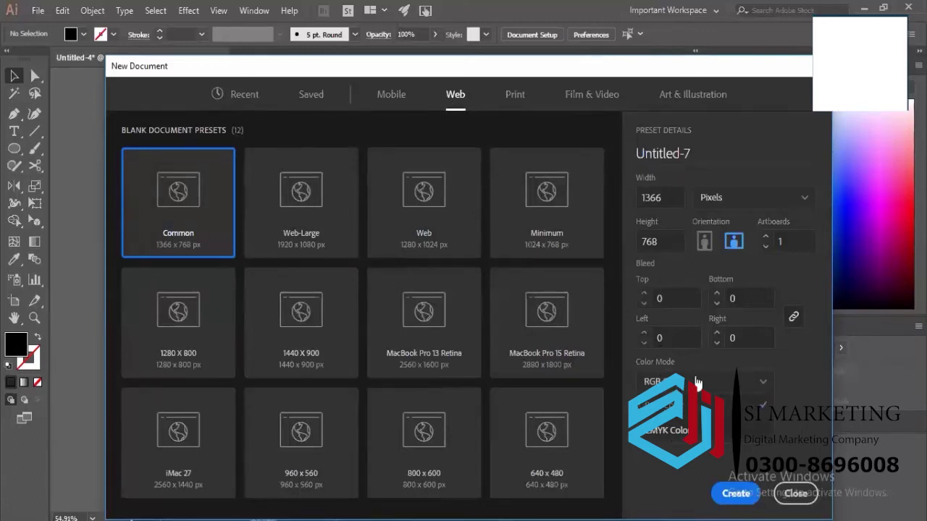
pyautogui.click(696, 382)
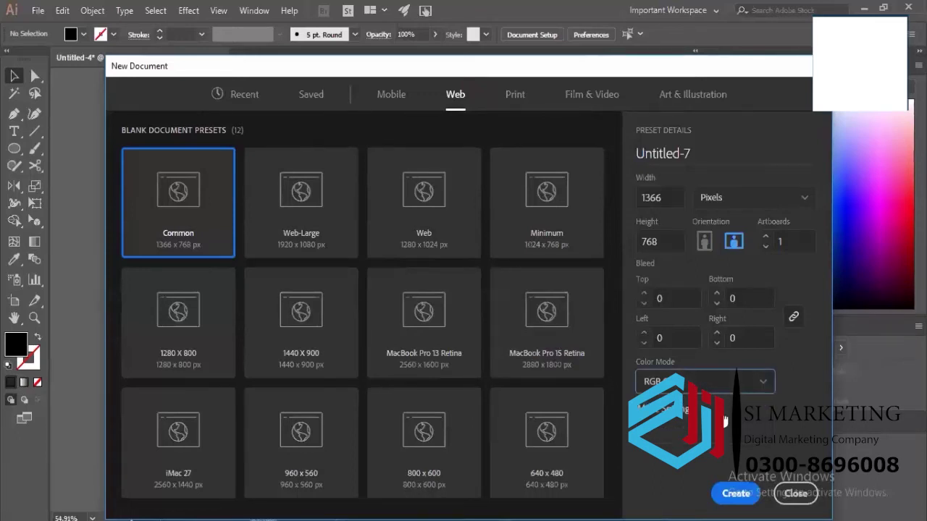
pyautogui.click(735, 493)
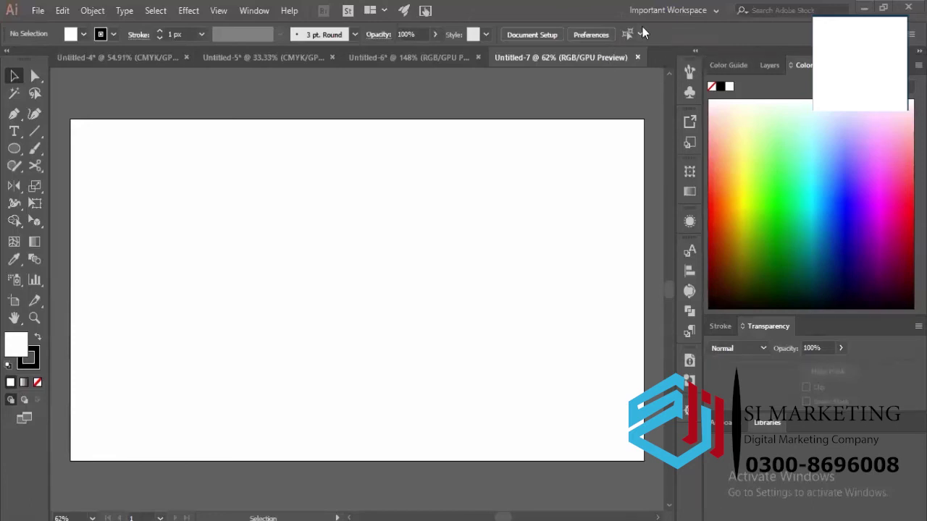
# Switch the workspace to Painting, then to Typography to show the Character and Paragraph panels.
pyautogui.click(669, 11)
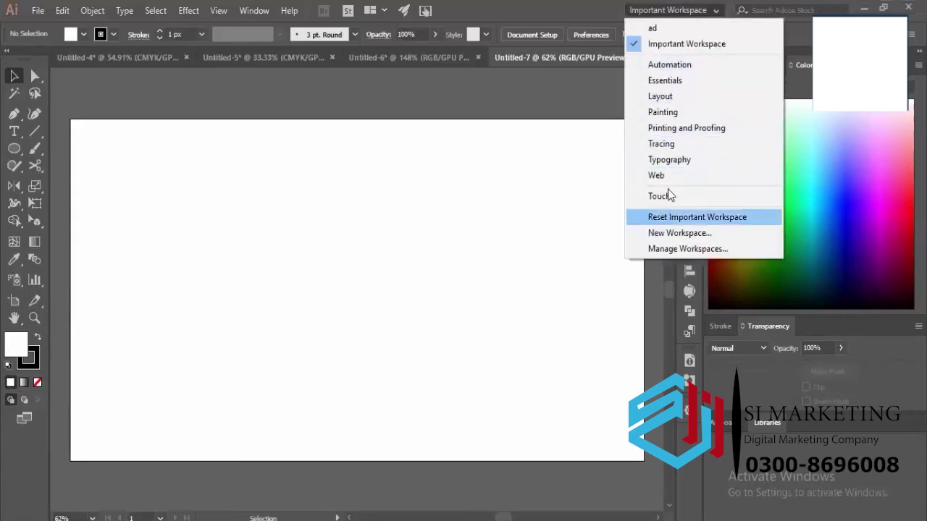
pyautogui.click(673, 114)
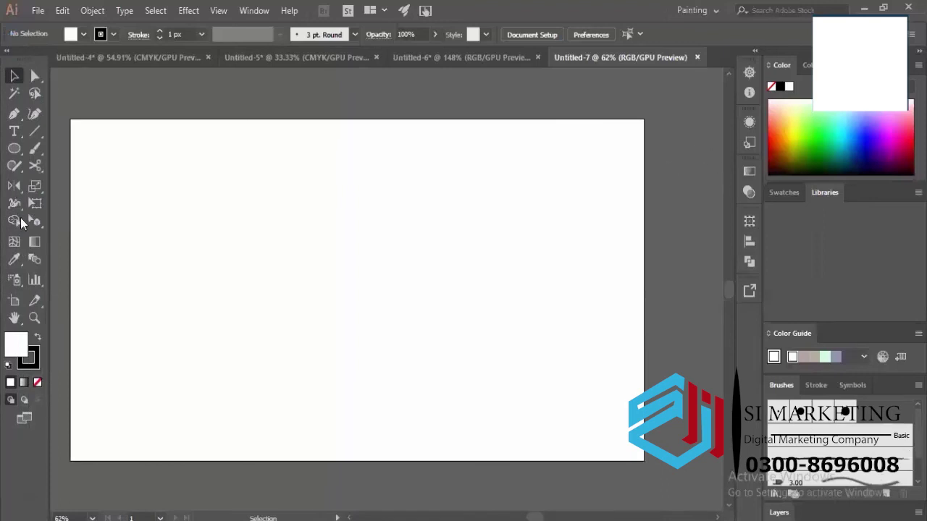
pyautogui.click(700, 16)
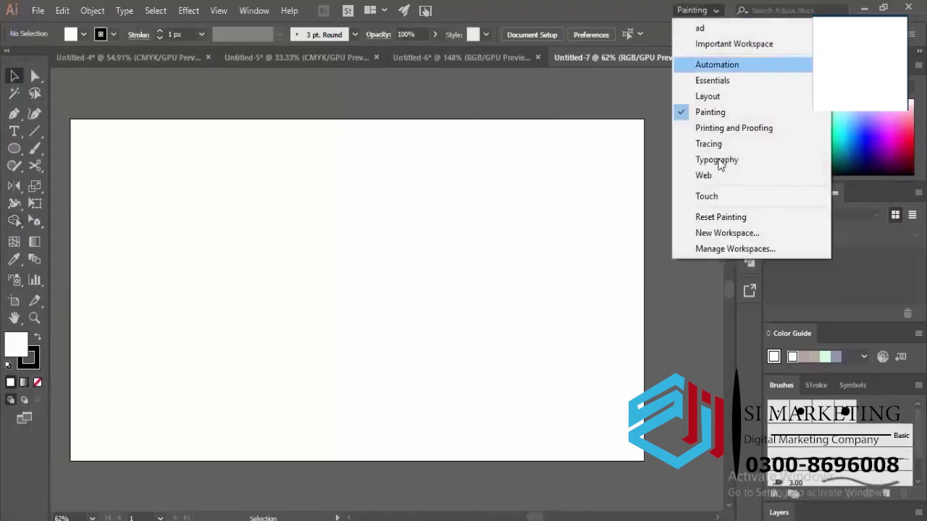
pyautogui.click(717, 160)
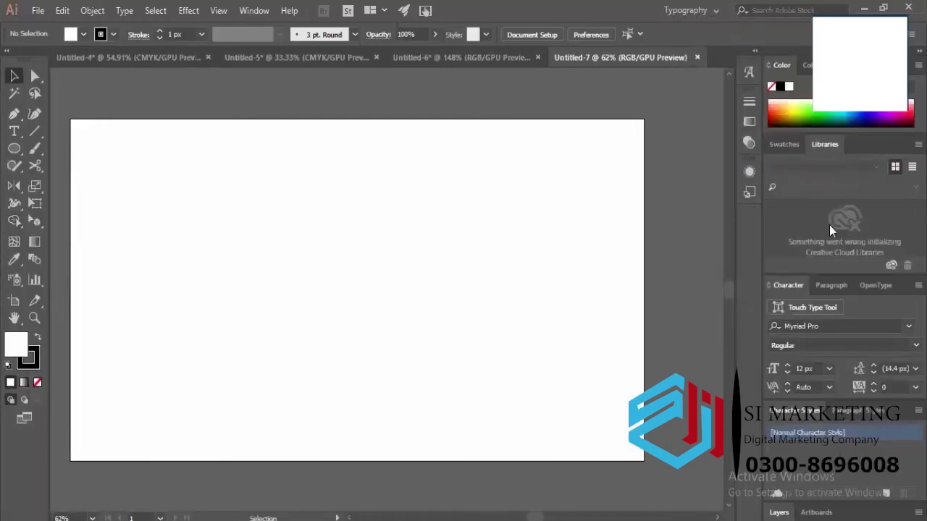
pyautogui.click(699, 14)
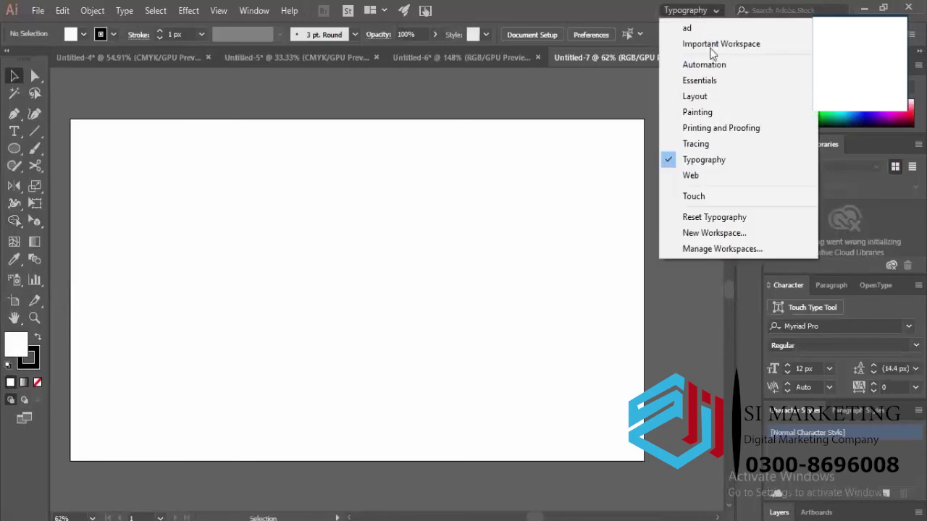
pyautogui.press('Escape')
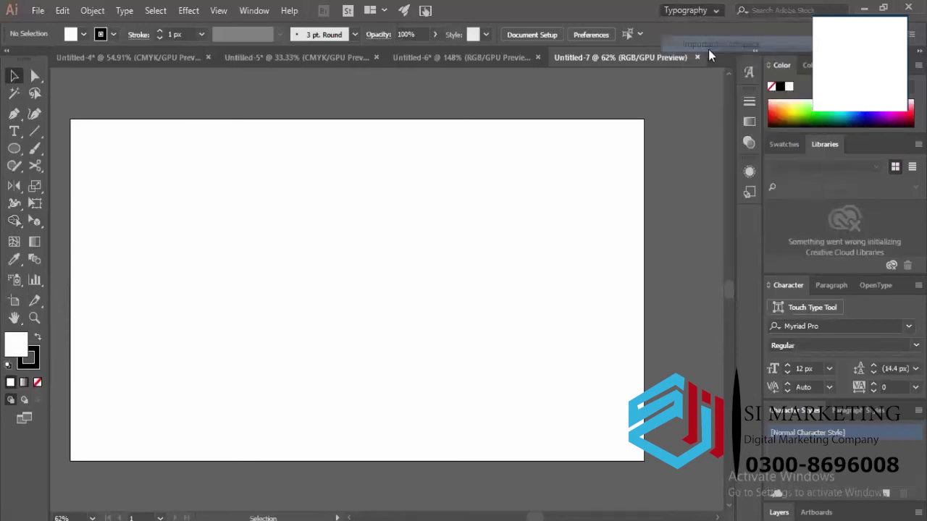